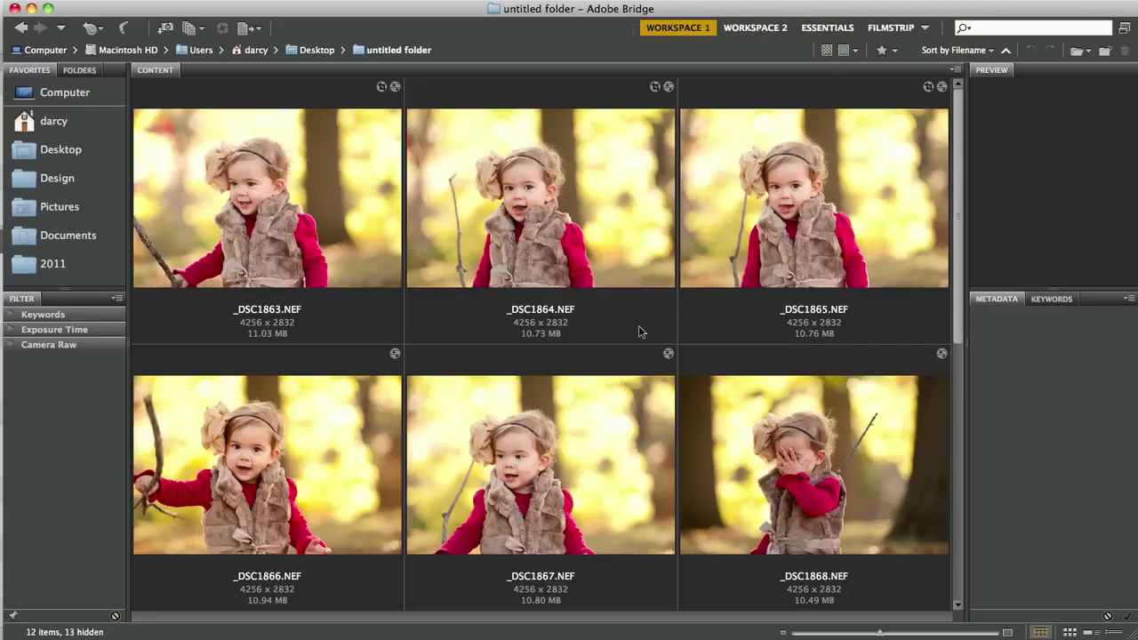
# Select all twelve NEF portraits in Bridge and open them together in Camera Raw
pyautogui.scroll(-6, 638, 332)
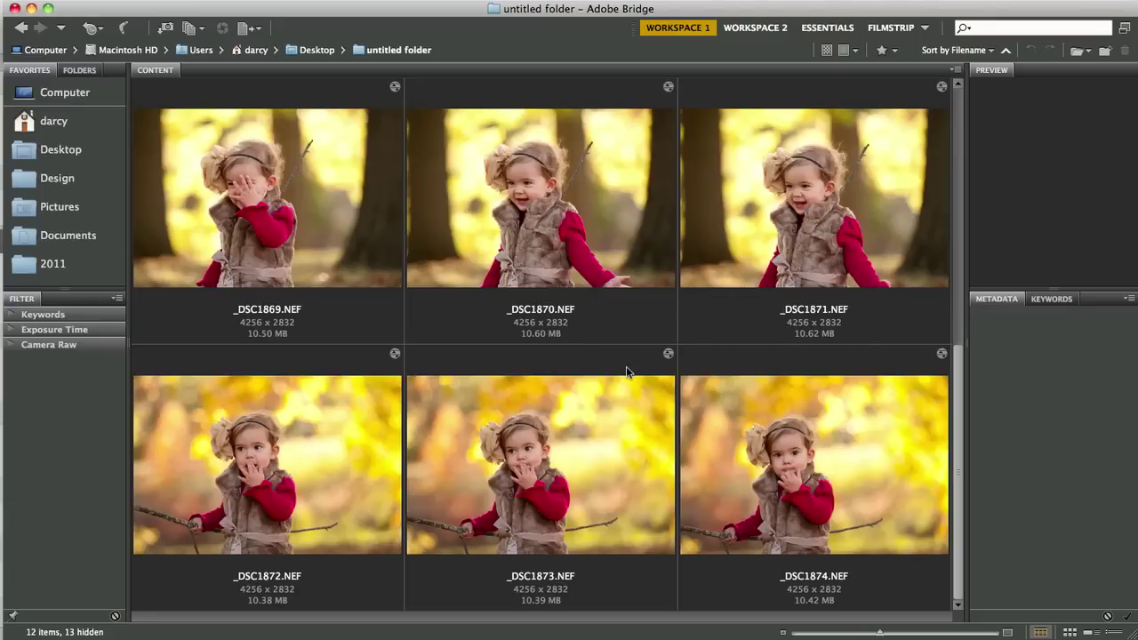
pyautogui.scroll(3, 627, 370)
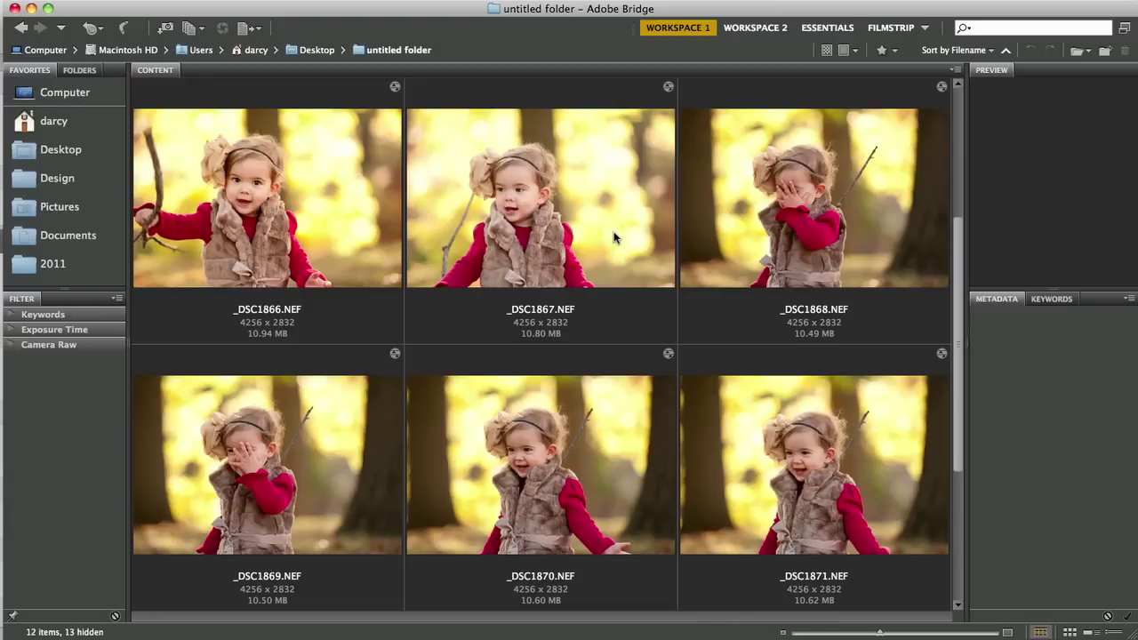
pyautogui.click(306, 238)
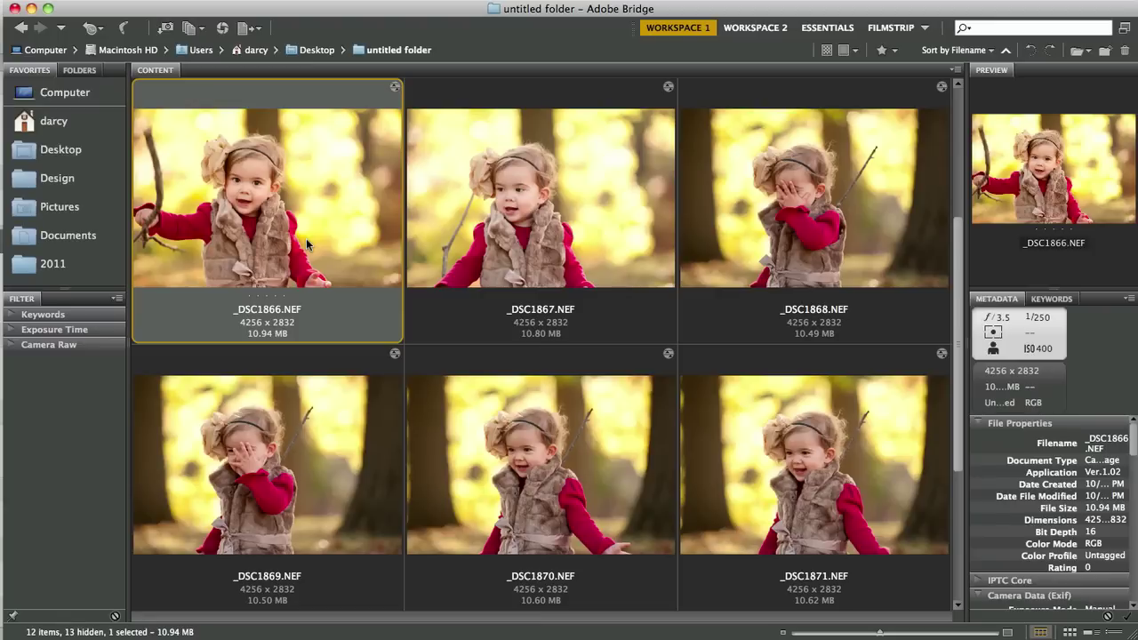
pyautogui.scroll(-3, 541, 285)
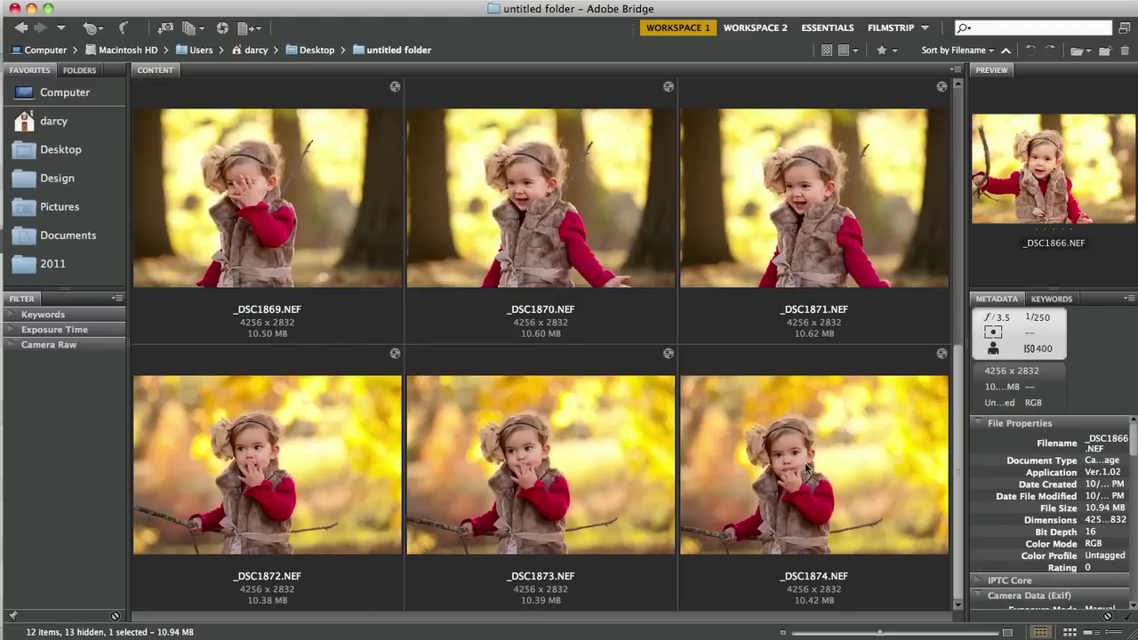
pyautogui.press('super+a')
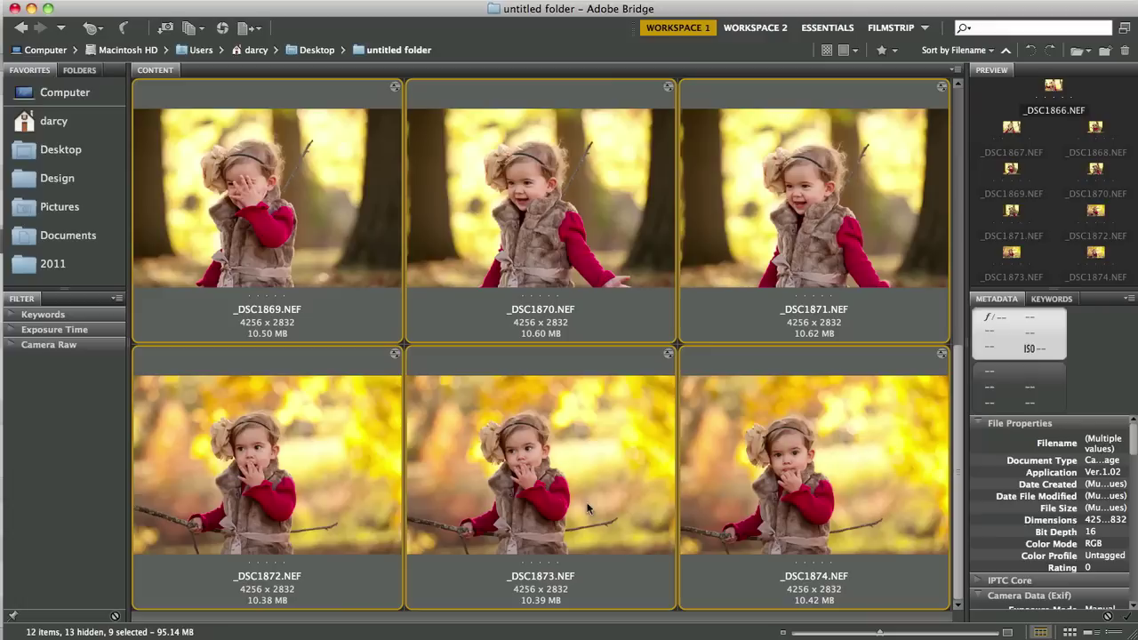
pyautogui.scroll(3, 625, 465)
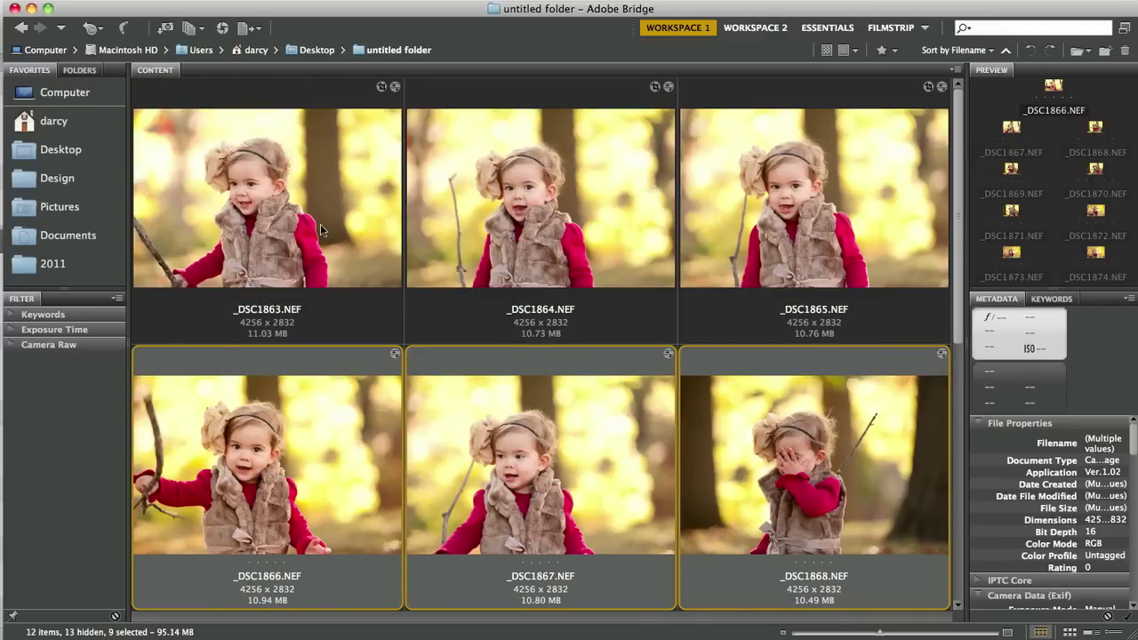
pyautogui.press('super+a')
pyautogui.scroll(-5, 546, 409)
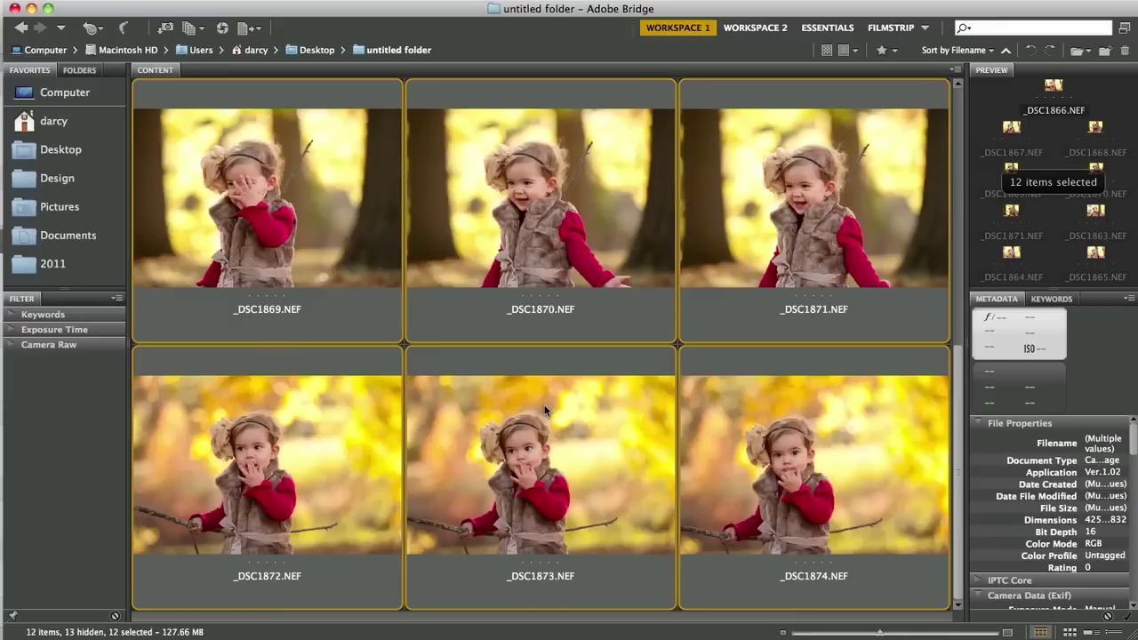
pyautogui.scroll(5, 545, 410)
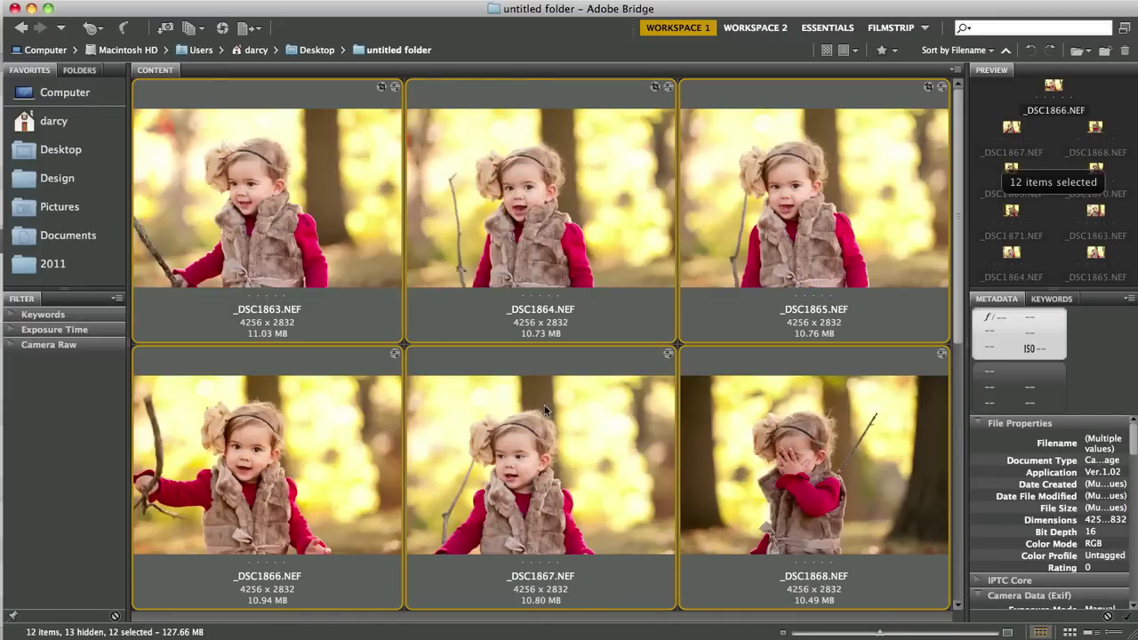
pyautogui.rightClick(574, 239)
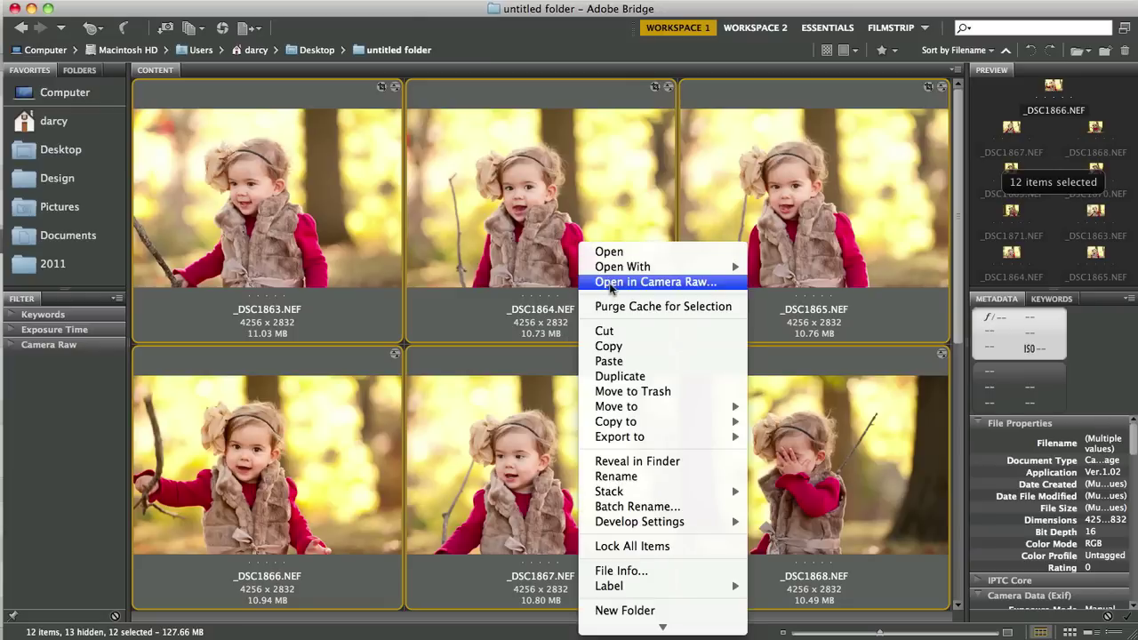
pyautogui.click(610, 283)
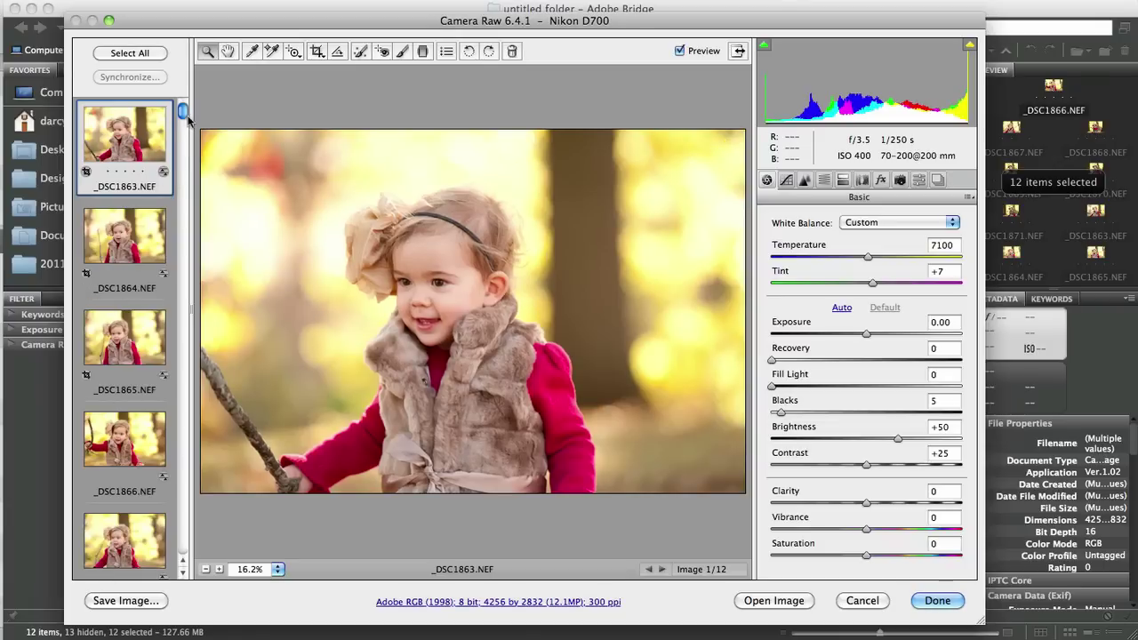
pyautogui.moveTo(182, 109); pyautogui.dragTo(180, 556)
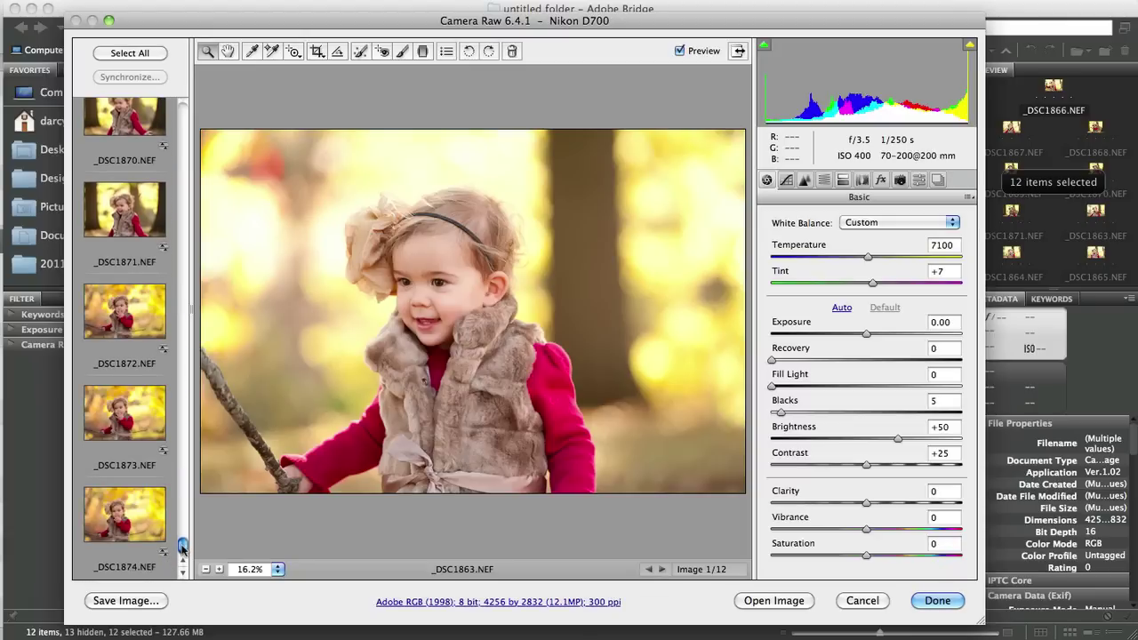
pyautogui.moveTo(180, 547); pyautogui.dragTo(191, 402)
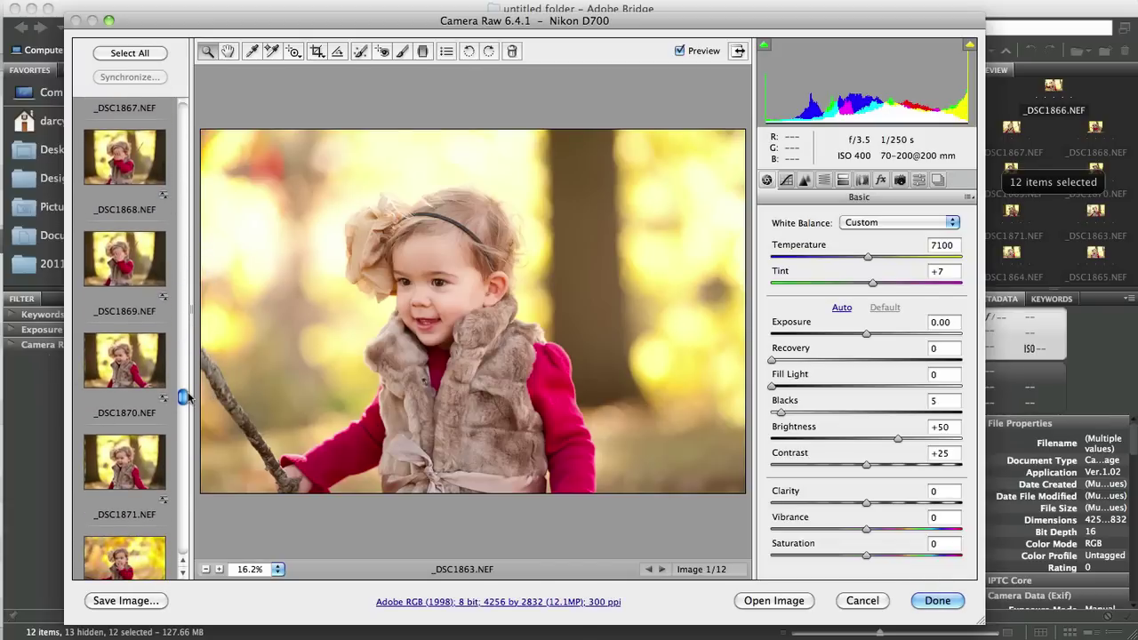
pyautogui.moveTo(188, 397); pyautogui.dragTo(185, 509)
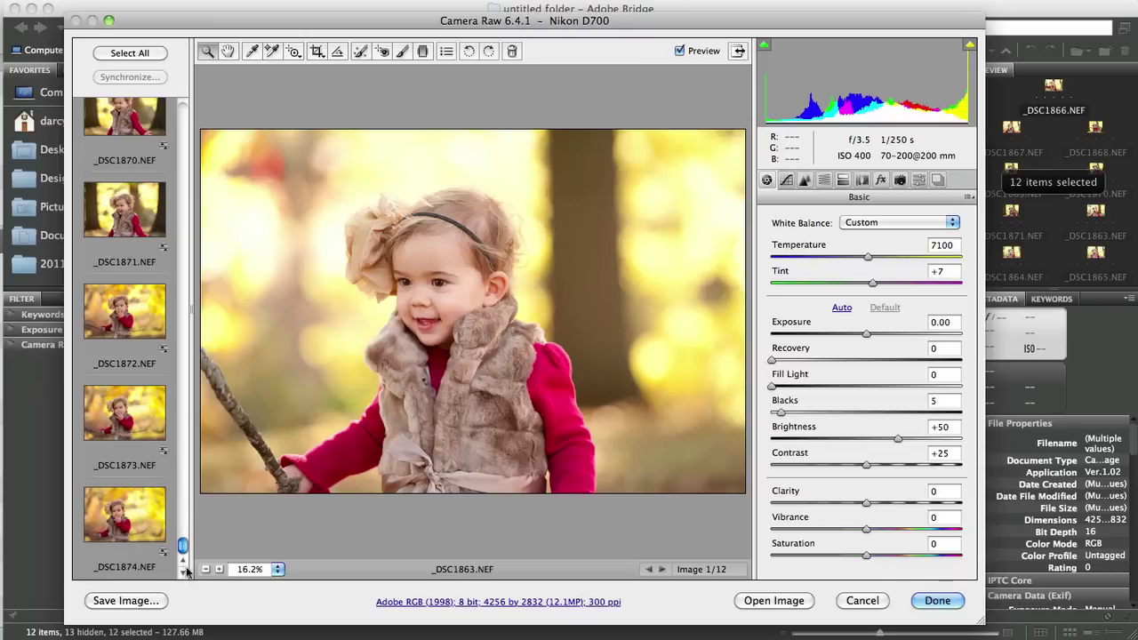
pyautogui.moveTo(183, 544); pyautogui.dragTo(195, 108)
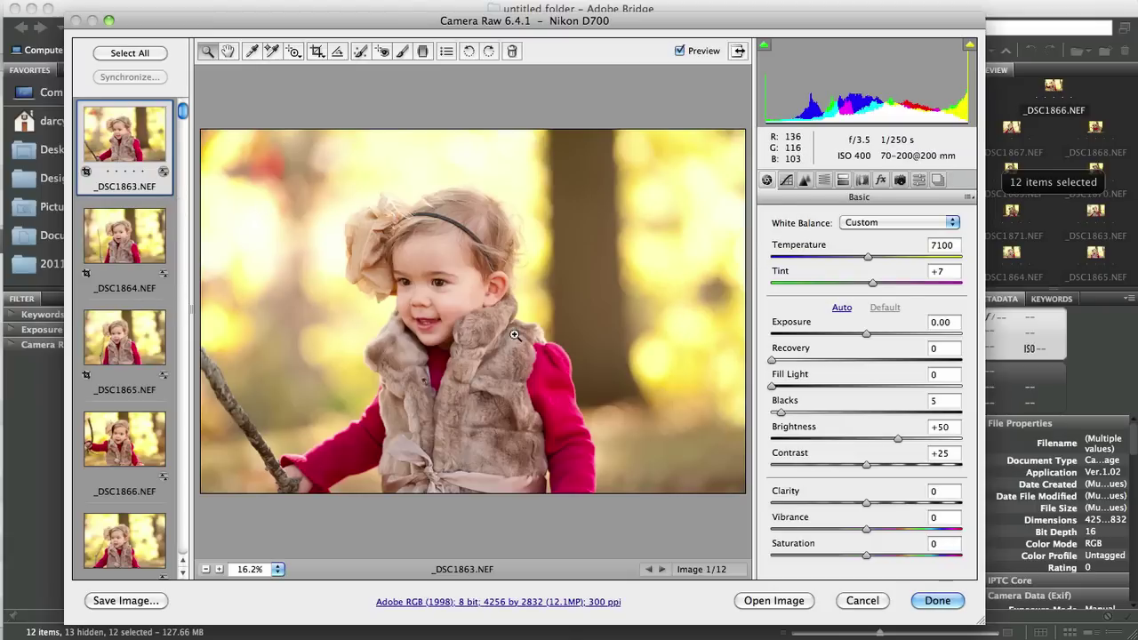
# Select all twelve portraits in the Camera Raw filmstrip
pyautogui.click(133, 54)
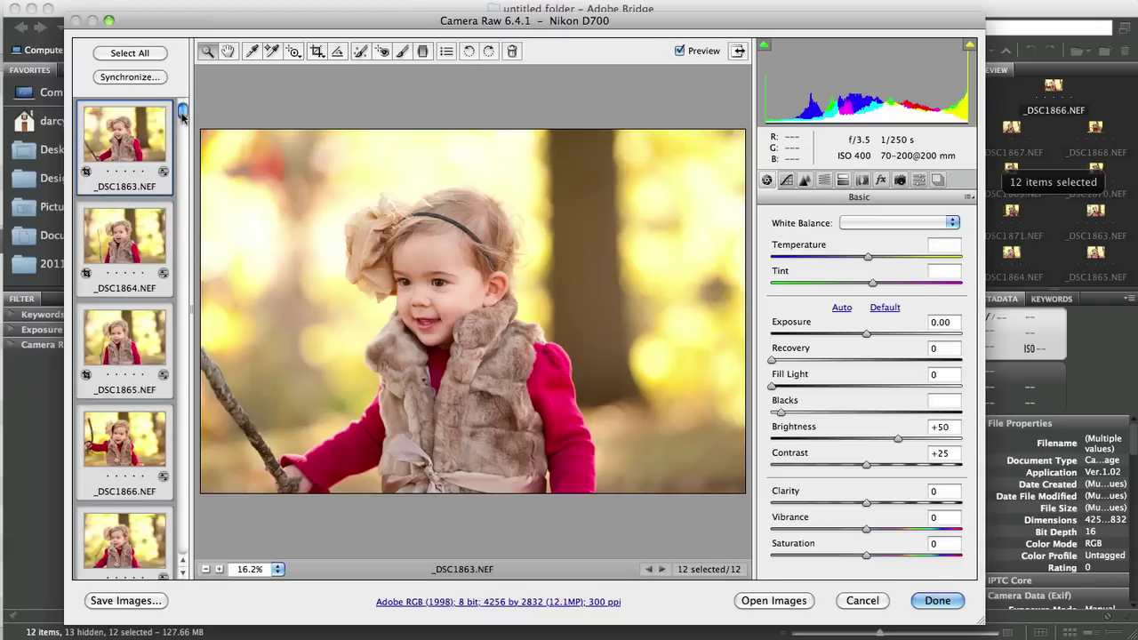
pyautogui.scroll(-10, 182, 267)
pyautogui.scroll(10, 182, 391)
# Test darkening all twelve images by setting Exposure to -2.45
pyautogui.click(866, 336)
pyautogui.moveTo(867, 336); pyautogui.dragTo(808, 334)
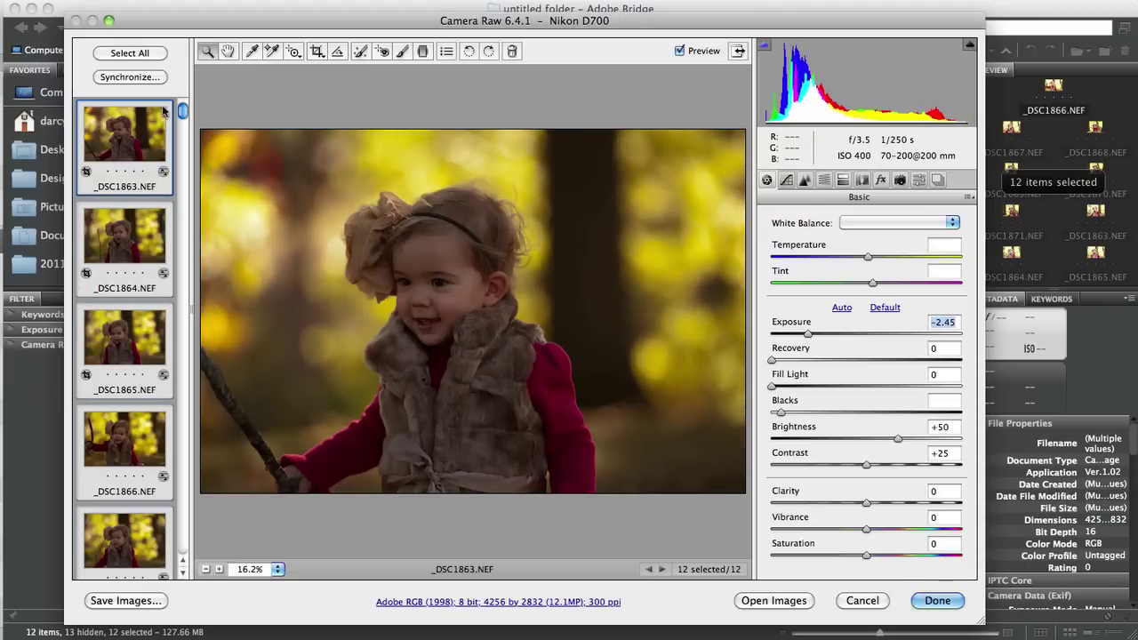
pyautogui.scroll(-1, 188, 127)
pyautogui.moveTo(188, 127)
pyautogui.mouseDown()
pyautogui.moveTo(176, 567)
pyautogui.moveTo(182, 111)
pyautogui.mouseUp()
# Reset Exposure to 0 and cool the white balance to temperature 3650 on all portraits
pyautogui.write('0')
pyautogui.press('Return')
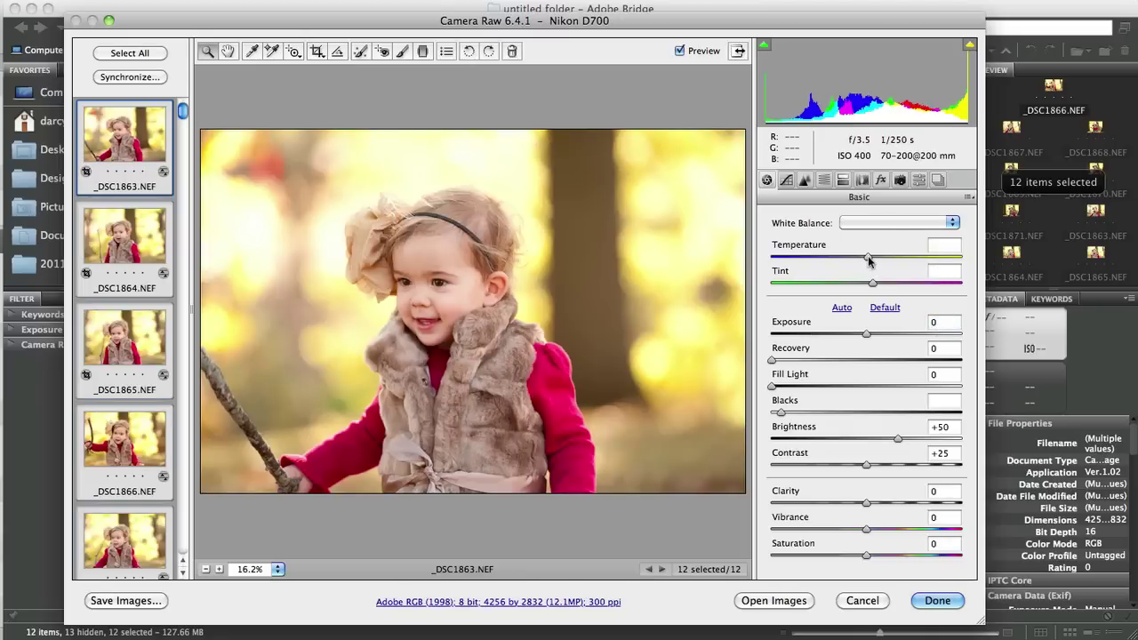
pyautogui.moveTo(868, 258); pyautogui.dragTo(802, 256)
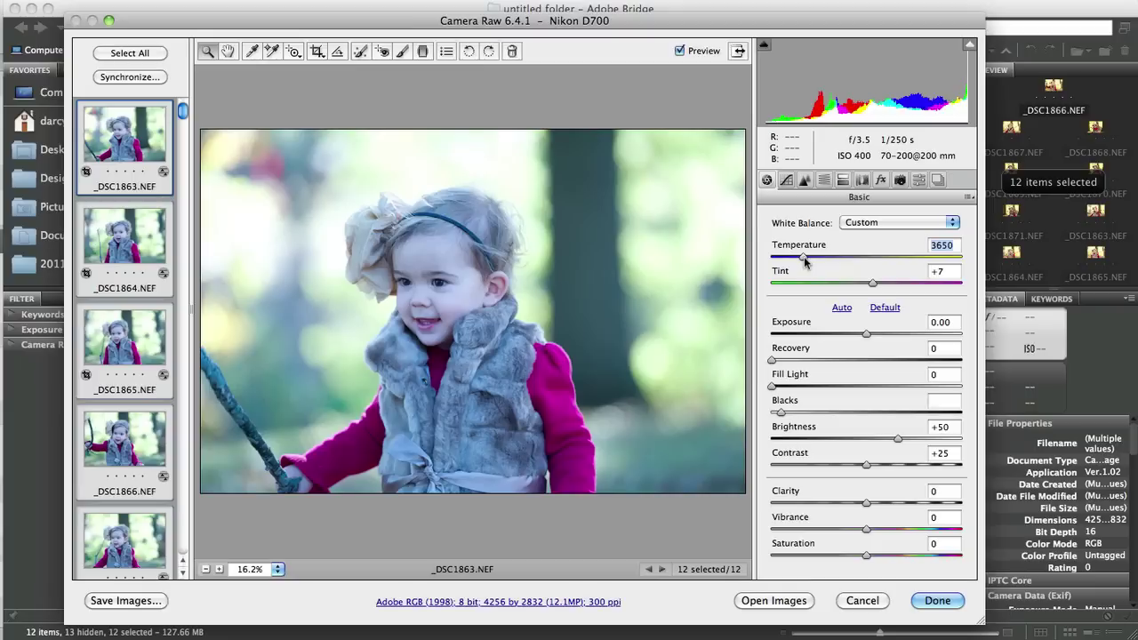
pyautogui.scroll(-3, 123, 224)
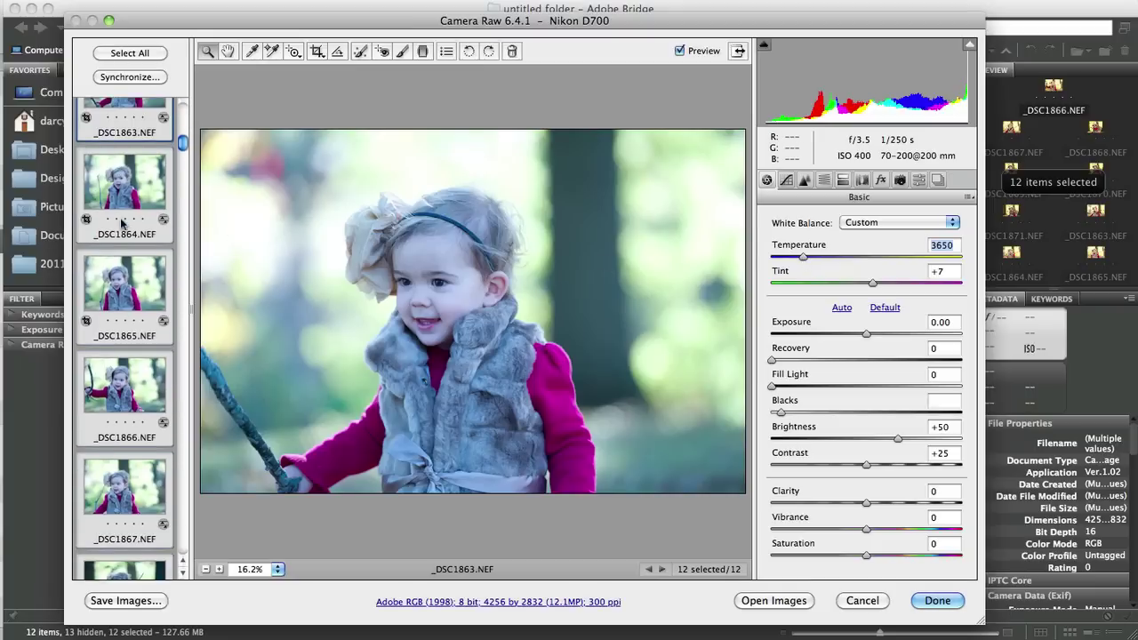
pyautogui.scroll(-15, 124, 338)
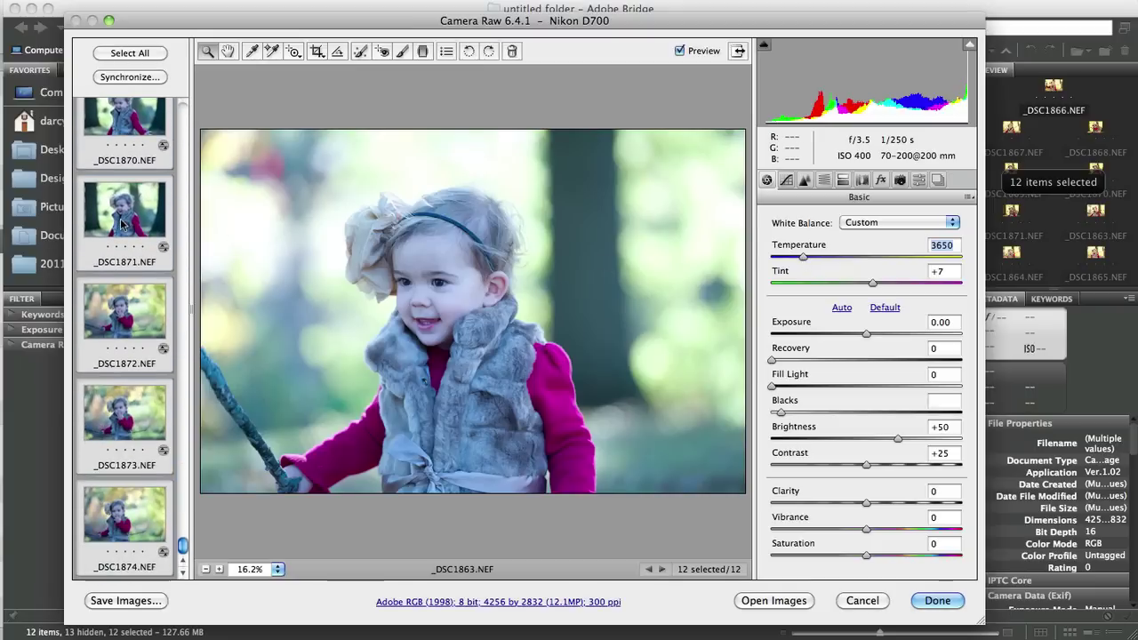
# Select only _DSC1874, then step back to the _DSC1872 portrait, image 10 of 12
pyautogui.click(125, 516)
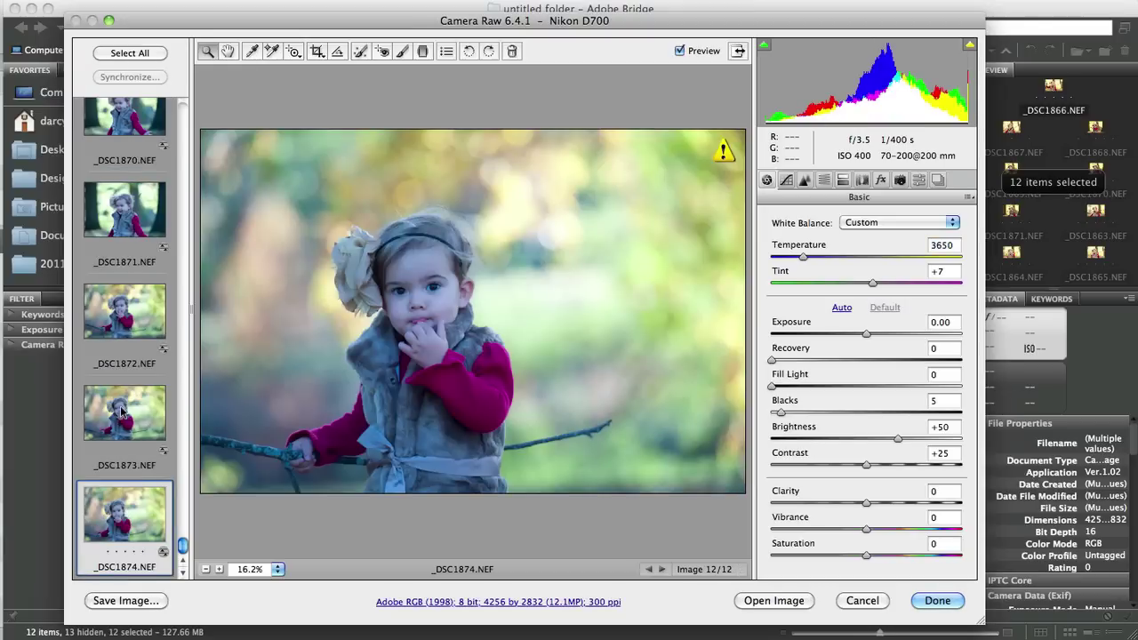
pyautogui.press('Up')
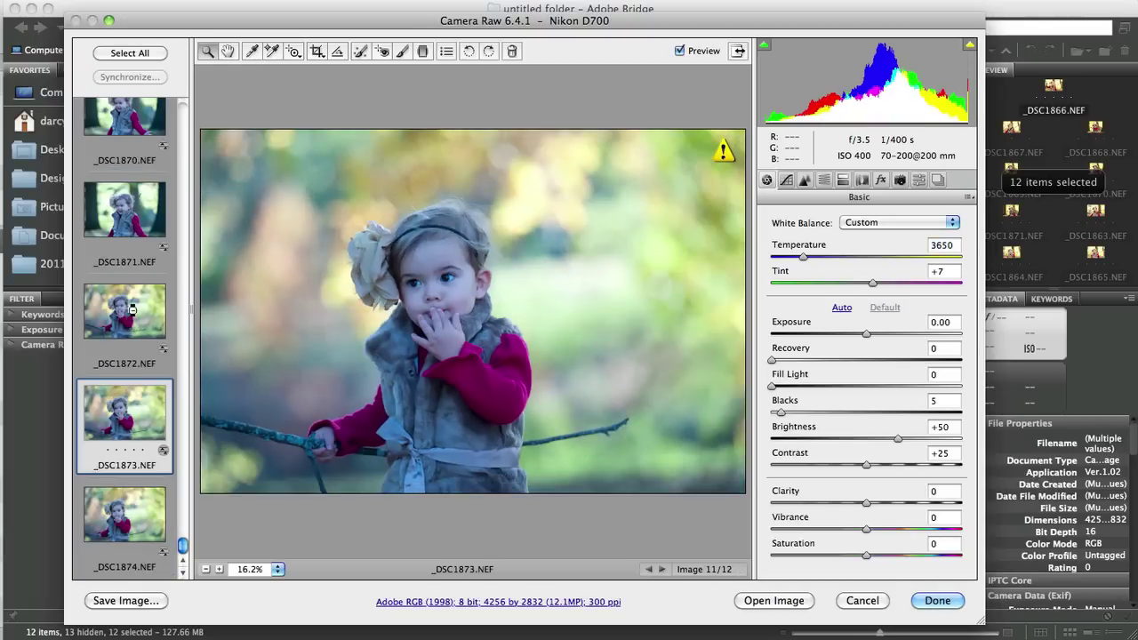
pyautogui.press('Up')
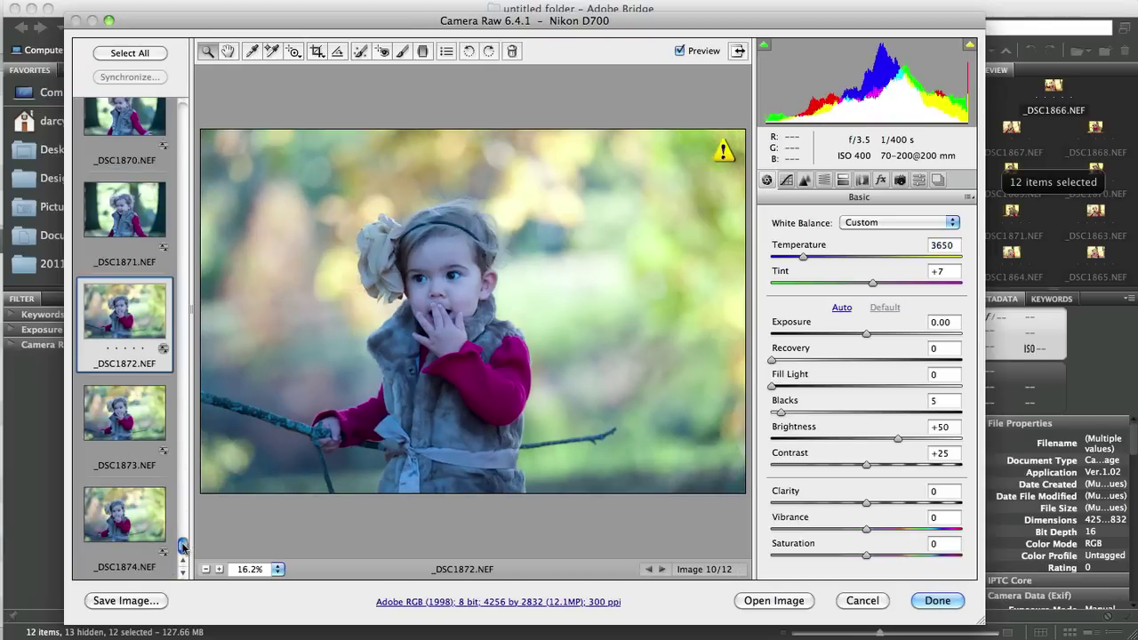
pyautogui.scroll(3, 182, 533)
pyautogui.scroll(5, 197, 263)
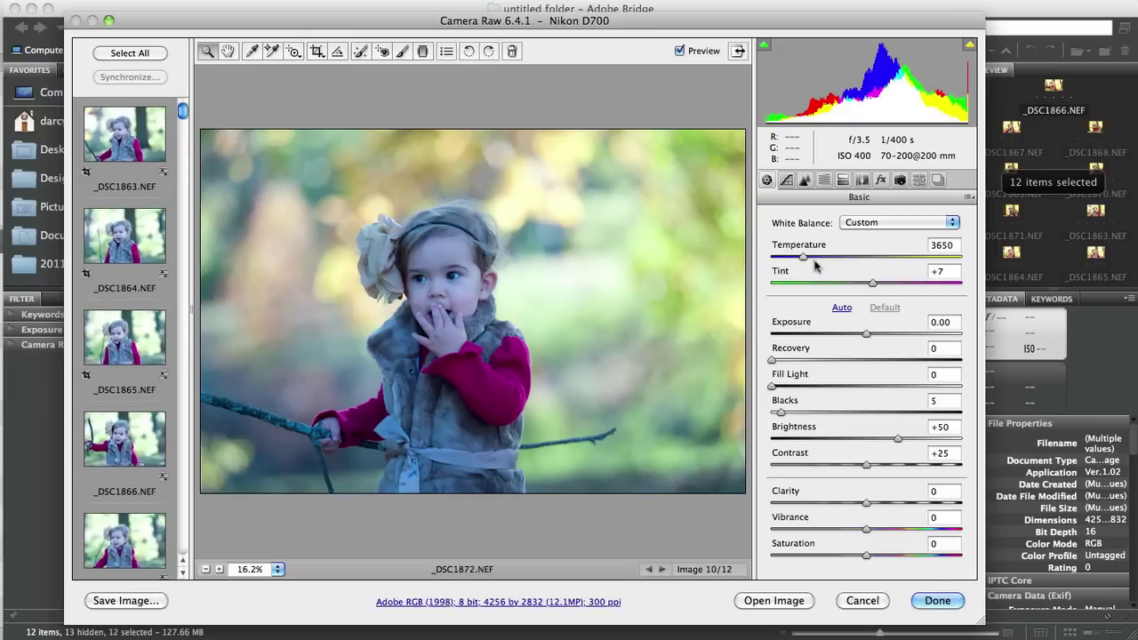
# Warm _DSC1872's white balance temperature to 7050, then select all twelve images
pyautogui.moveTo(804, 257); pyautogui.dragTo(868, 257)
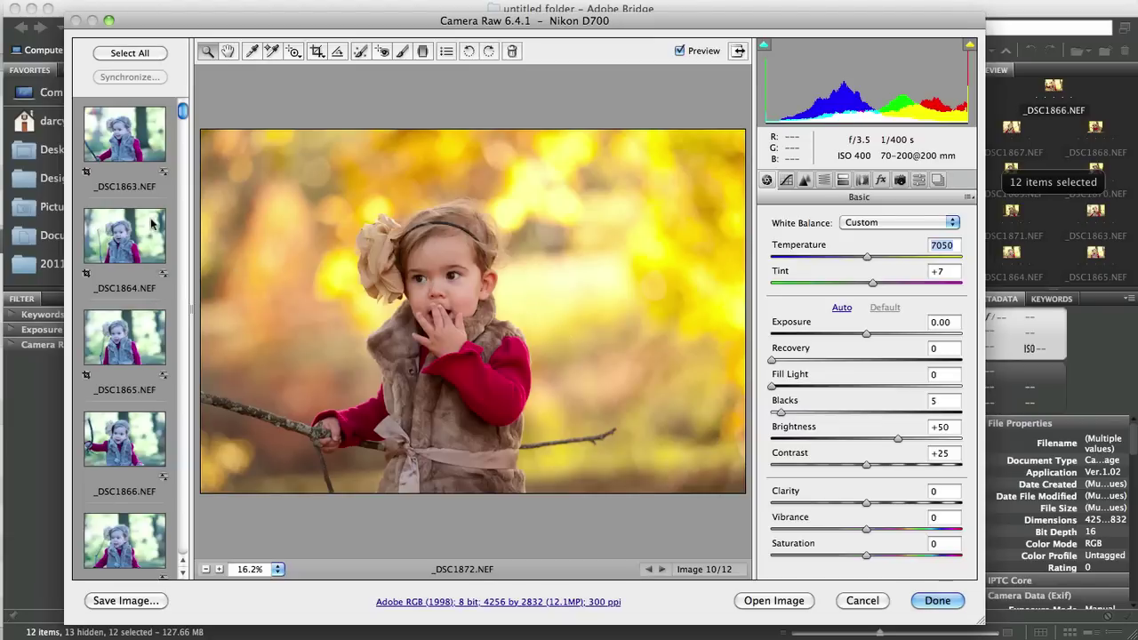
pyautogui.scroll(-15, 113, 257)
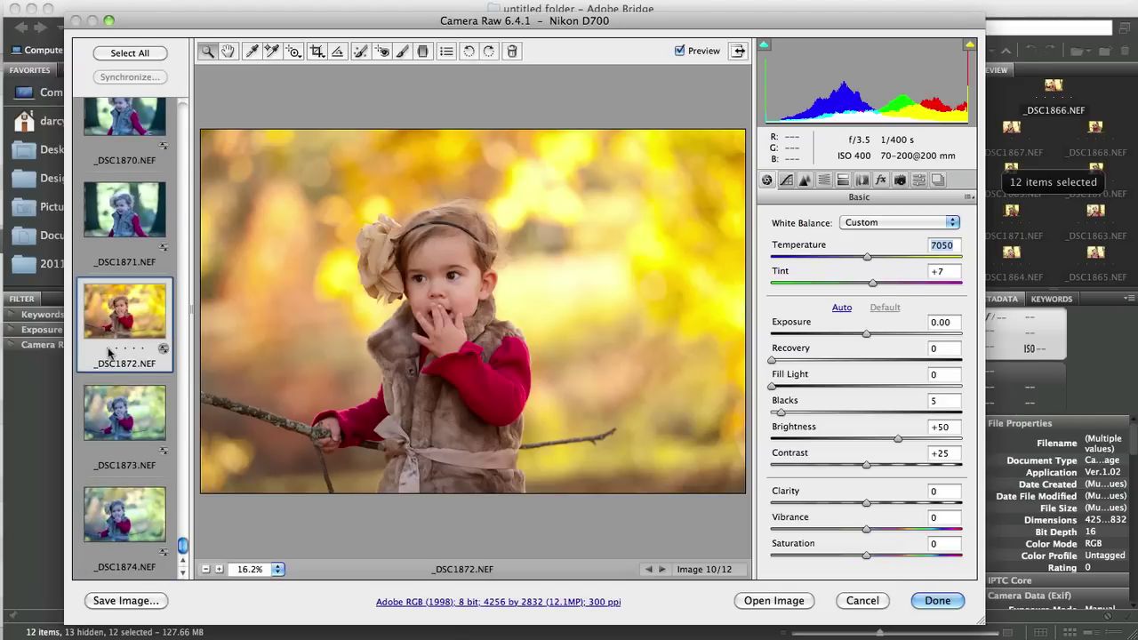
pyautogui.scroll(2, 122, 439)
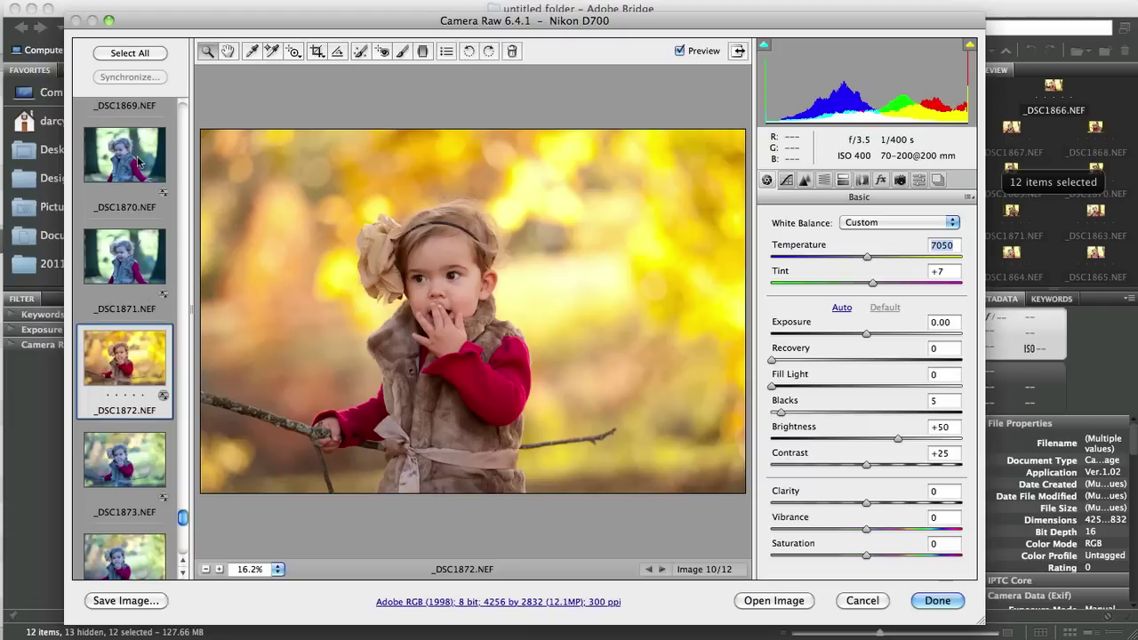
pyautogui.click(140, 55)
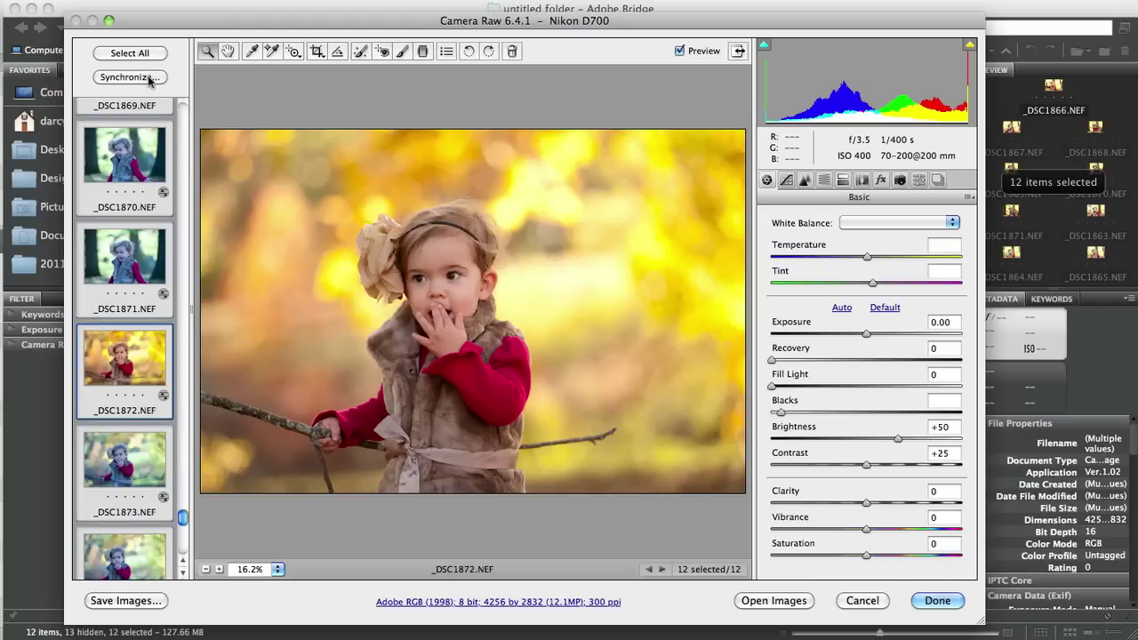
# Synchronize _DSC1872's settings to all twelve portraits, keeping every listed setting checked
pyautogui.click(149, 78)
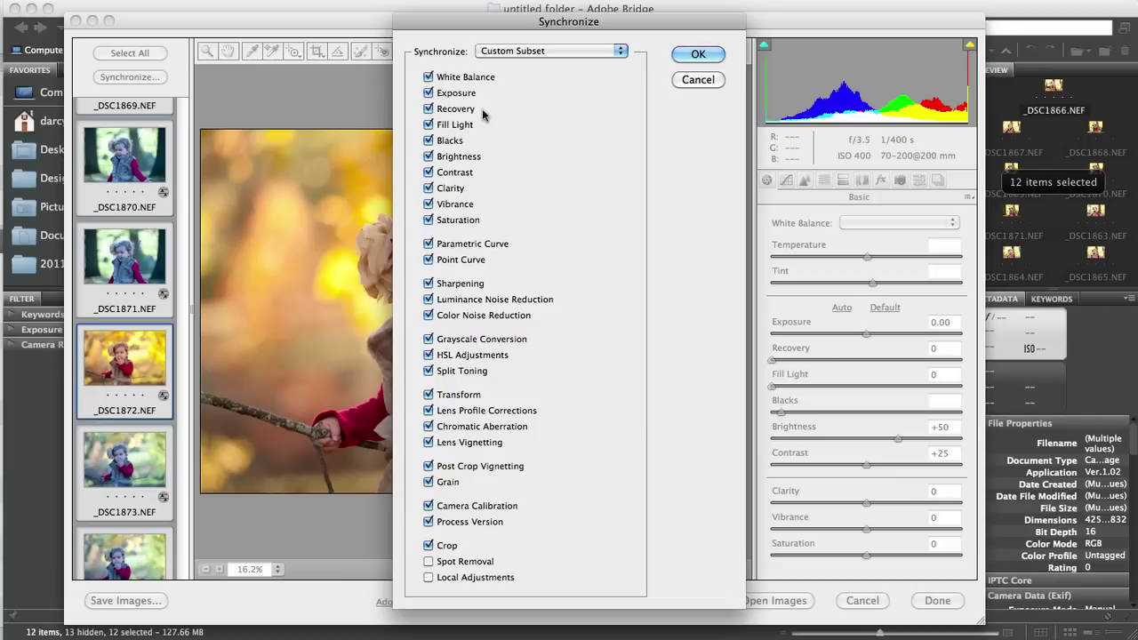
pyautogui.moveTo(534, 30); pyautogui.dragTo(503, 31)
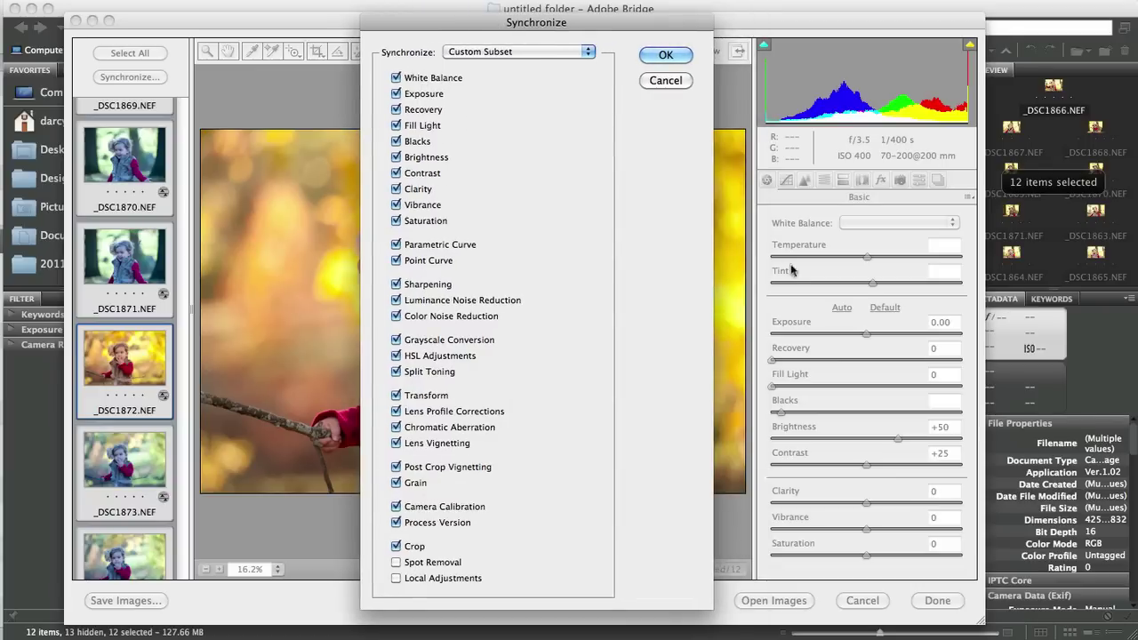
pyautogui.click(673, 54)
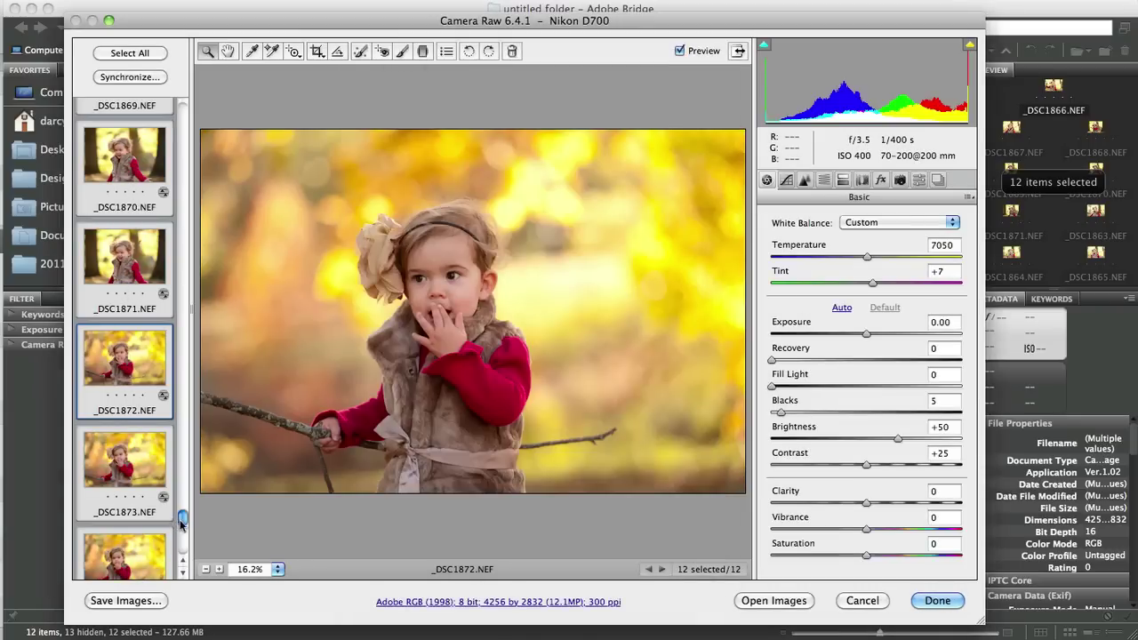
# Check the warmed filmstrip thumbnails, then preview _DSC1873 on its own
pyautogui.moveTo(180, 520); pyautogui.dragTo(197, 142)
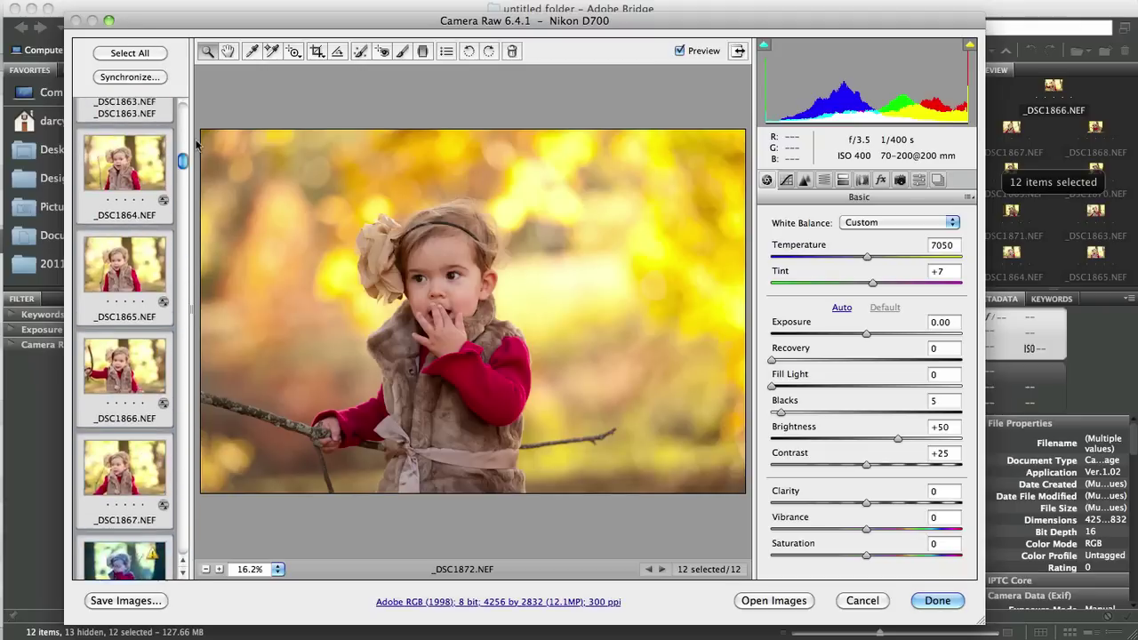
pyautogui.scroll(3, 143, 199)
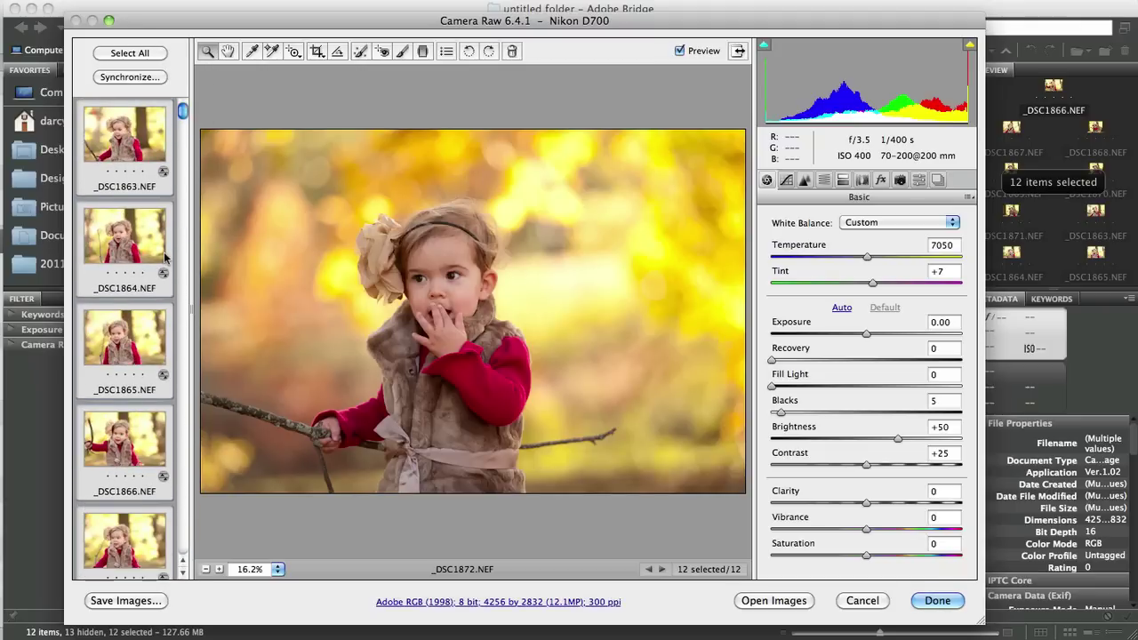
pyautogui.scroll(-10, 146, 271)
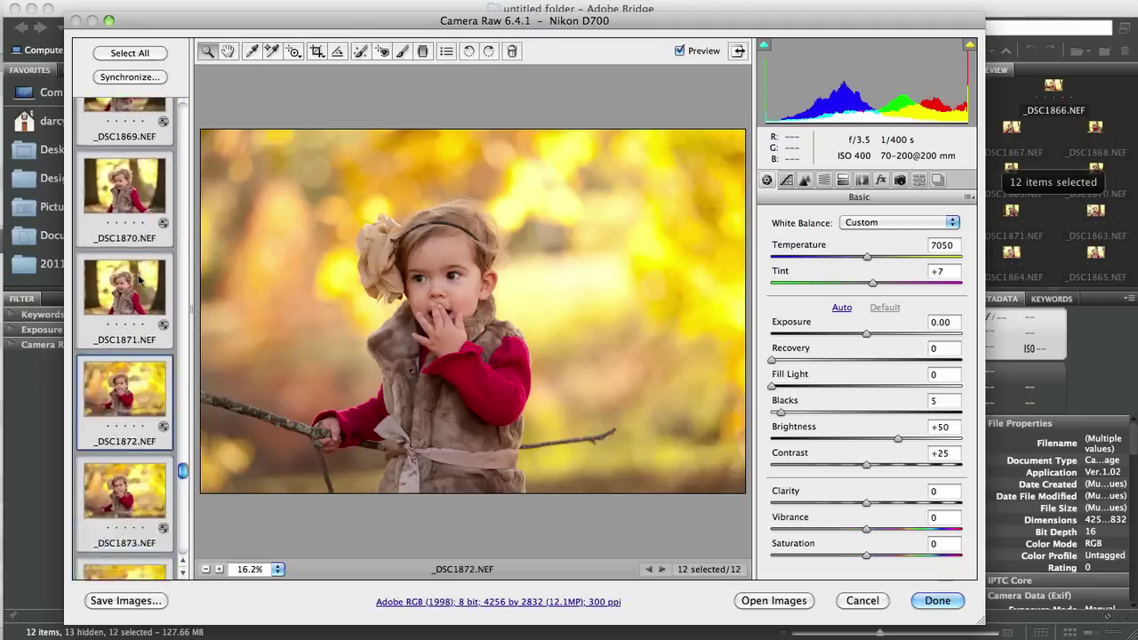
pyautogui.scroll(-2, 139, 280)
pyautogui.click(135, 313)
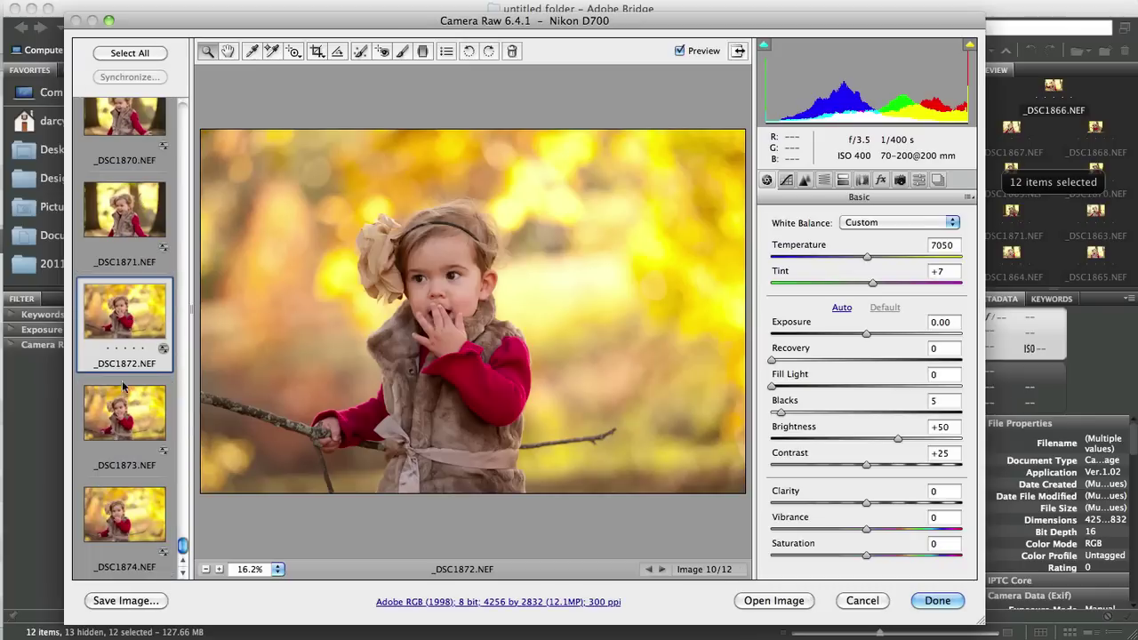
pyautogui.click(142, 425)
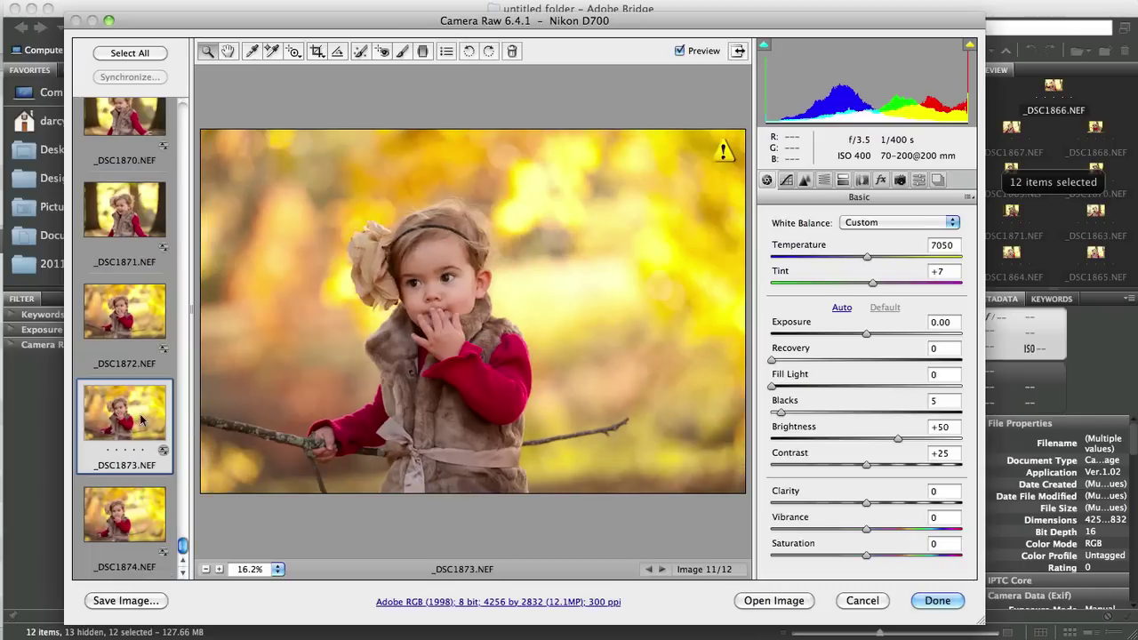
# Raise exposure of _DSC1872 through _DSC1874 to +0.15
pyautogui.keyDown('super'); pyautogui.click(138, 331); pyautogui.keyUp('super')
pyautogui.keyDown('super'); pyautogui.click(149, 500); pyautogui.keyUp('super')
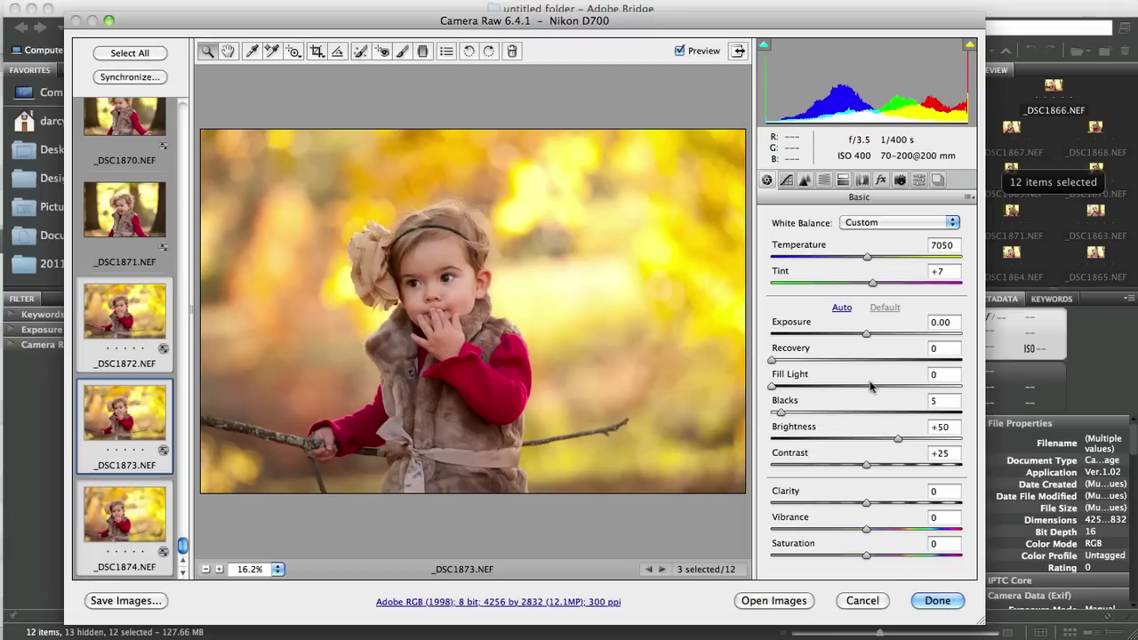
pyautogui.moveTo(866, 334); pyautogui.dragTo(871, 335)
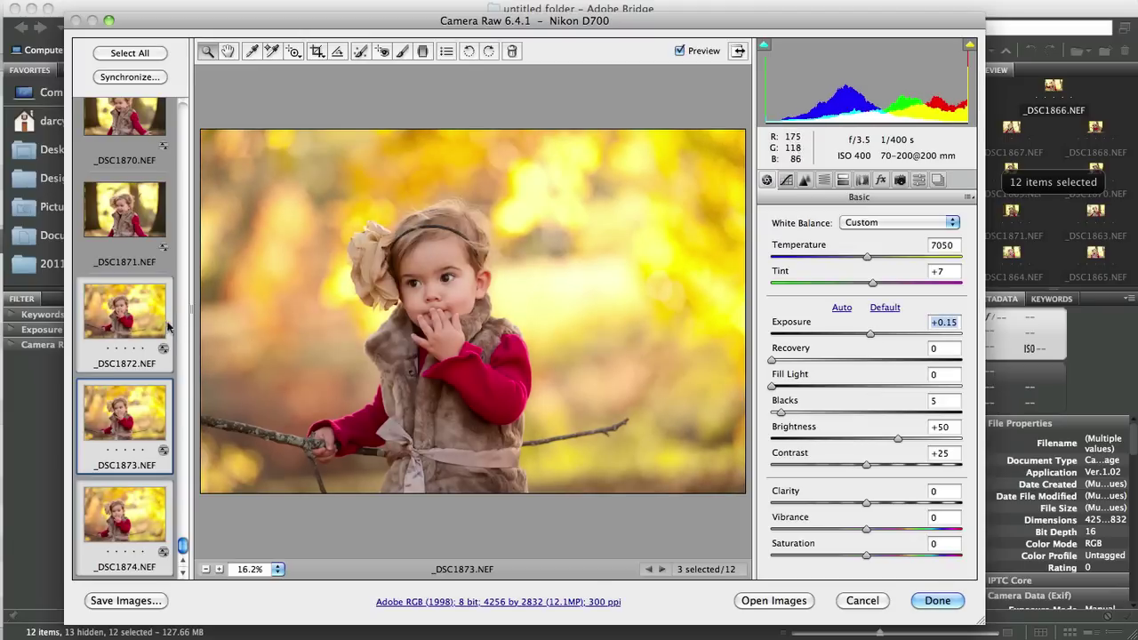
# Lower exposure of _DSC1863 through _DSC1867 to -0.55
pyautogui.moveTo(182, 545); pyautogui.dragTo(207, 138)
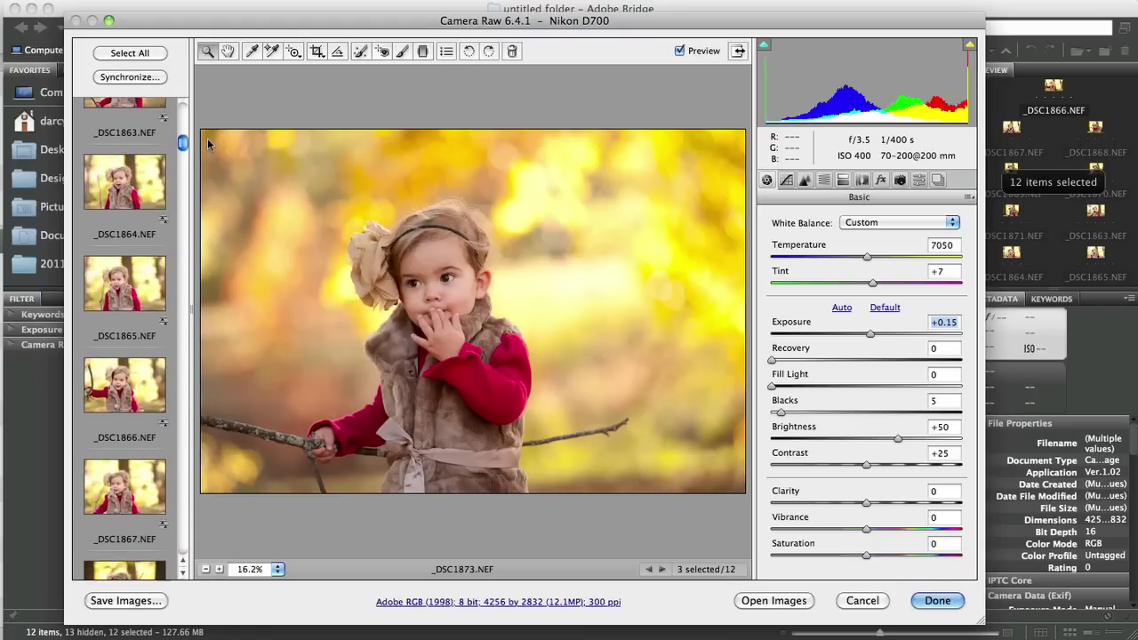
pyautogui.click(151, 495)
pyautogui.scroll(1, 140, 468)
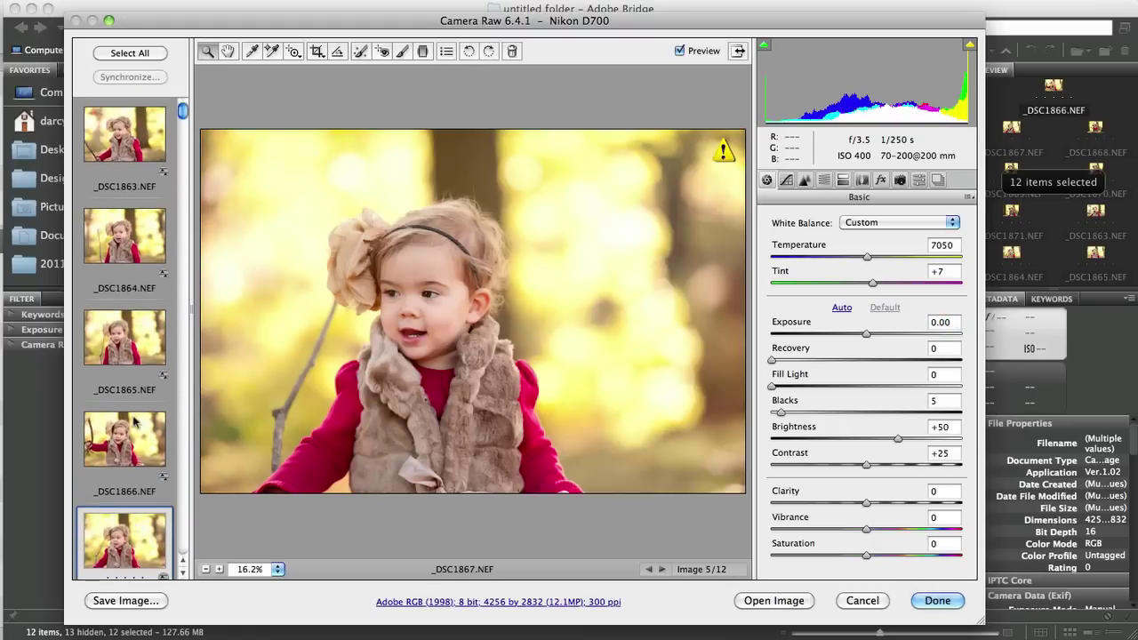
pyautogui.keyDown('shift'); pyautogui.click(128, 149); pyautogui.keyUp('shift')
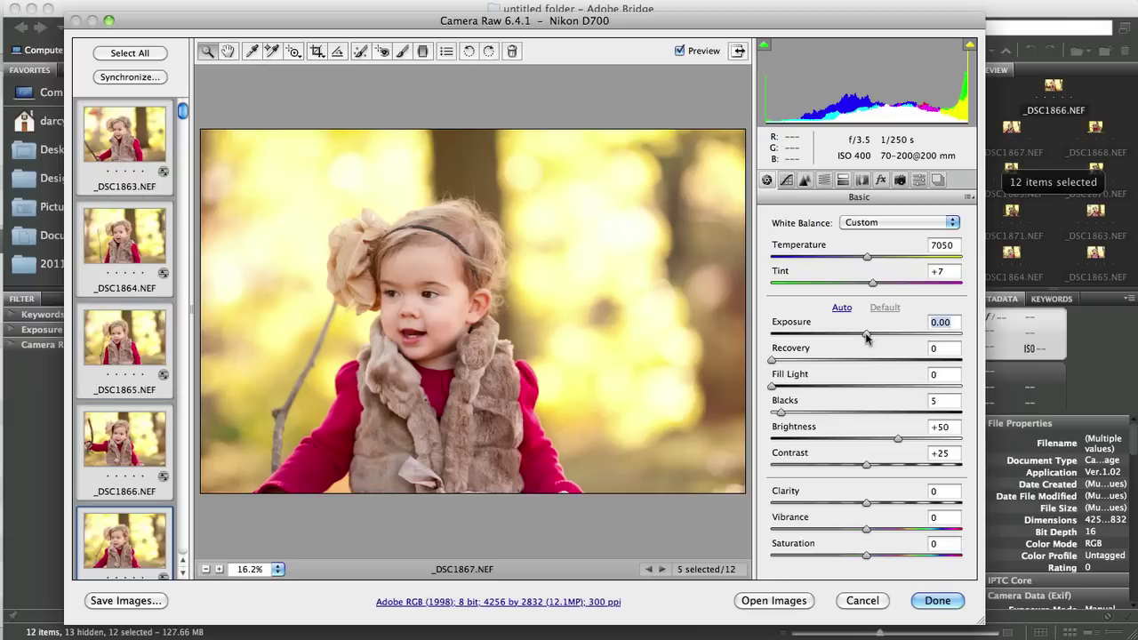
pyautogui.moveTo(867, 334); pyautogui.dragTo(853, 337)
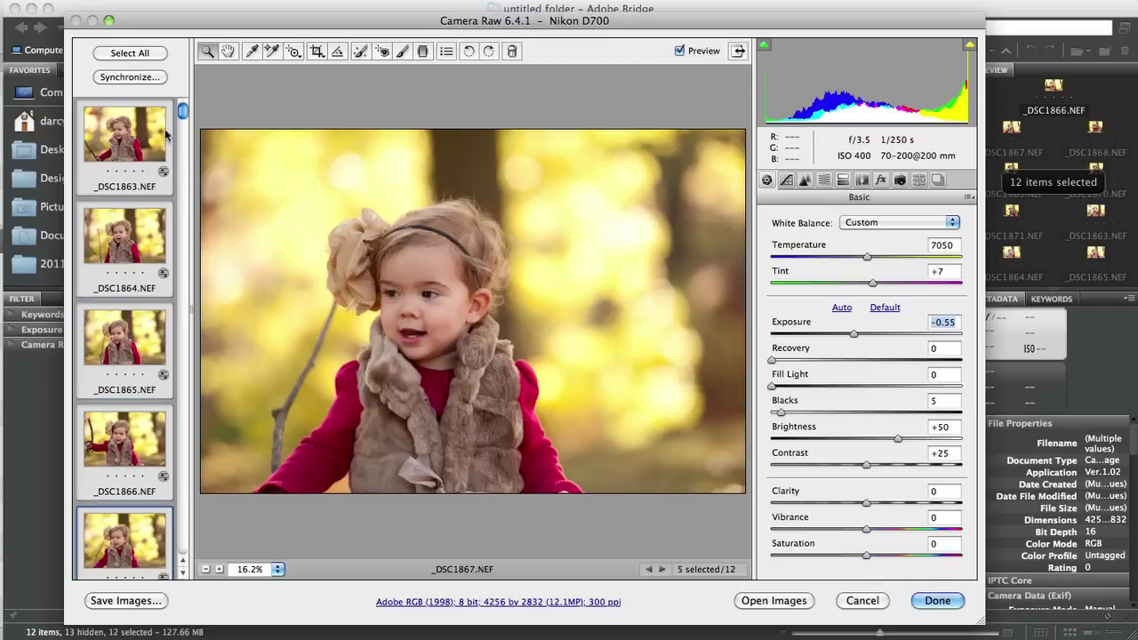
pyautogui.moveTo(183, 114); pyautogui.dragTo(182, 556)
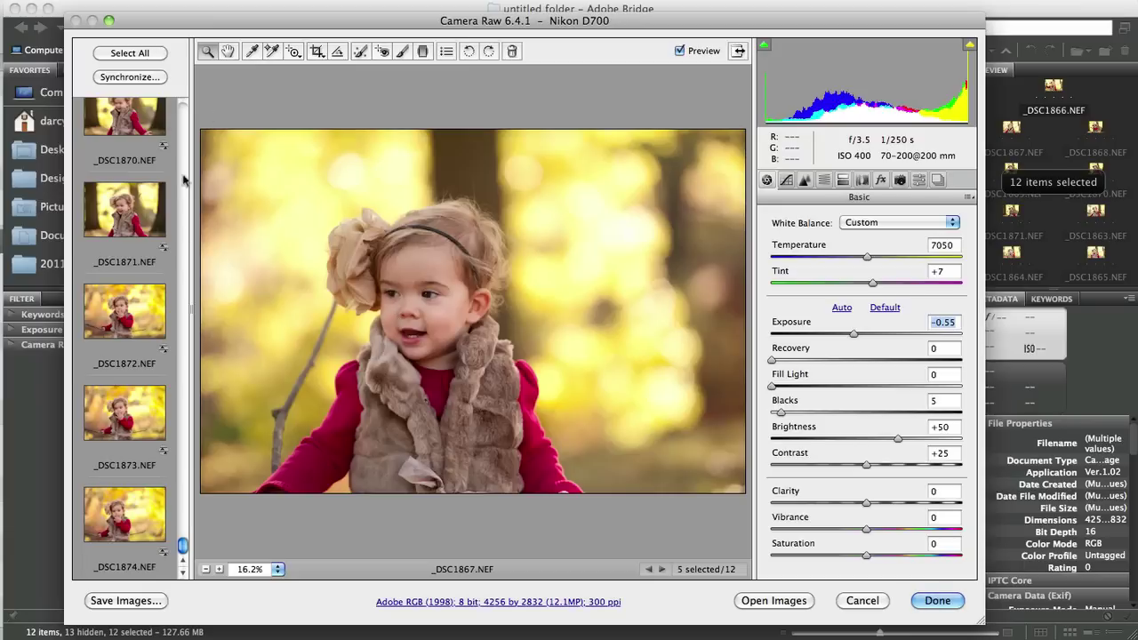
# Select all twelve edited portraits again
pyautogui.click(138, 55)
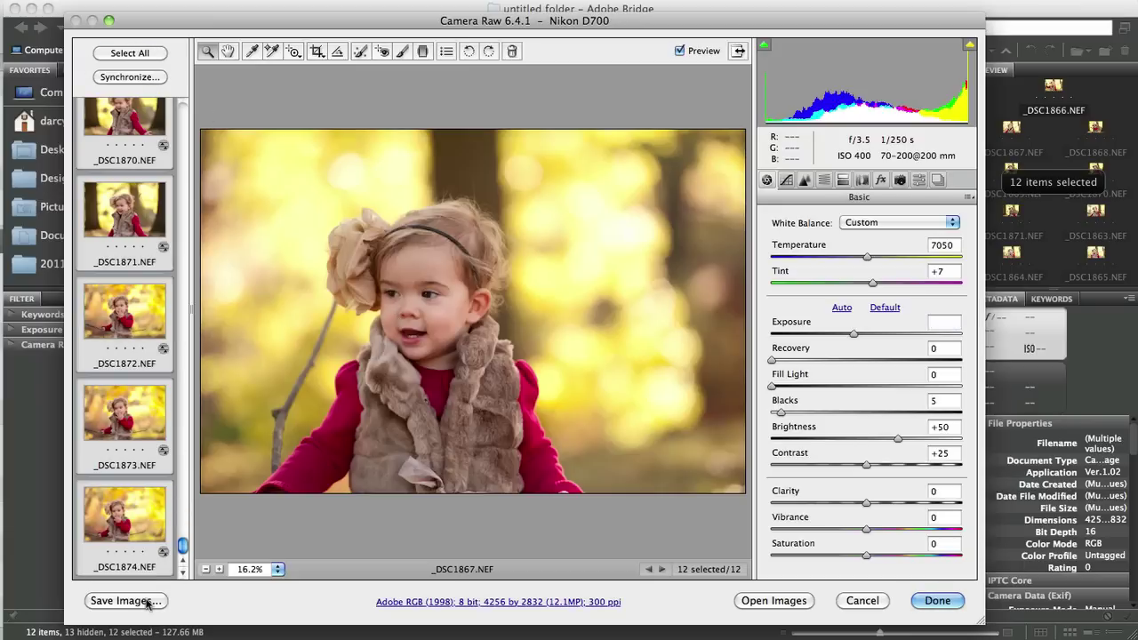